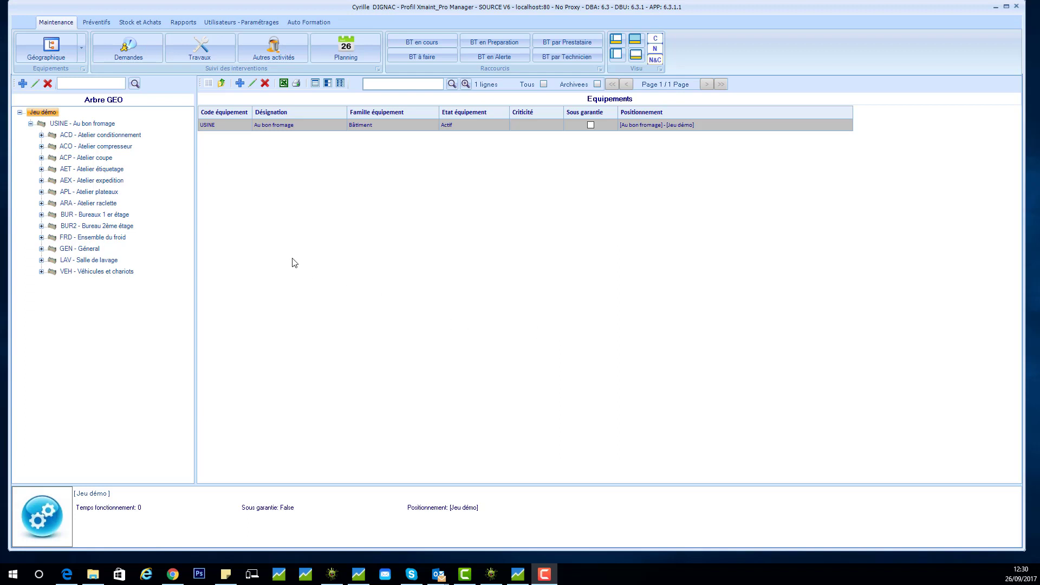
Expand the ACD - Atelier conditionnement workshop, view the record of POSTE03 - Poste à souder 03, and close it
click(40, 135)
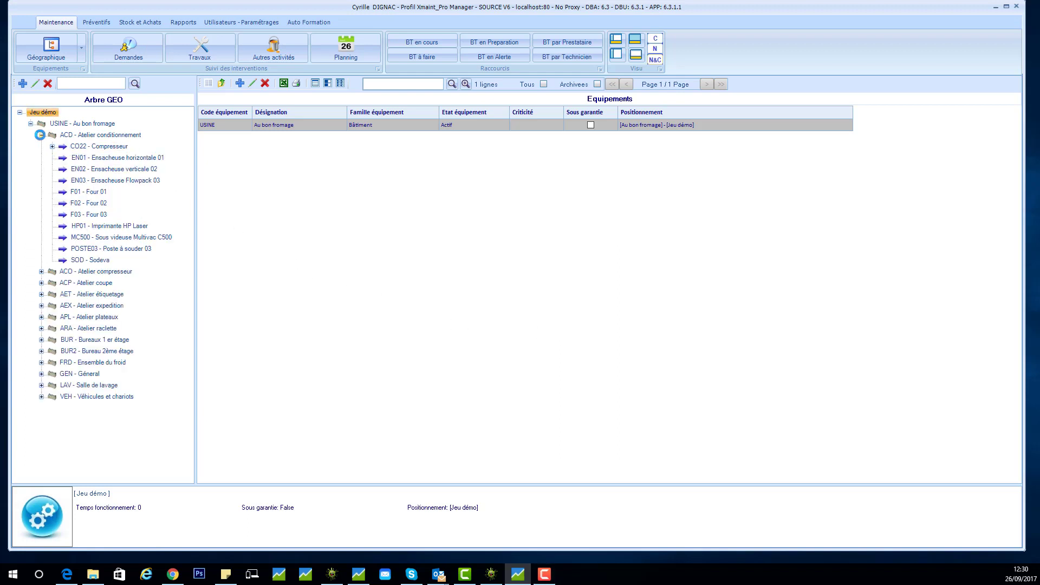
click(107, 250)
right_click(106, 250)
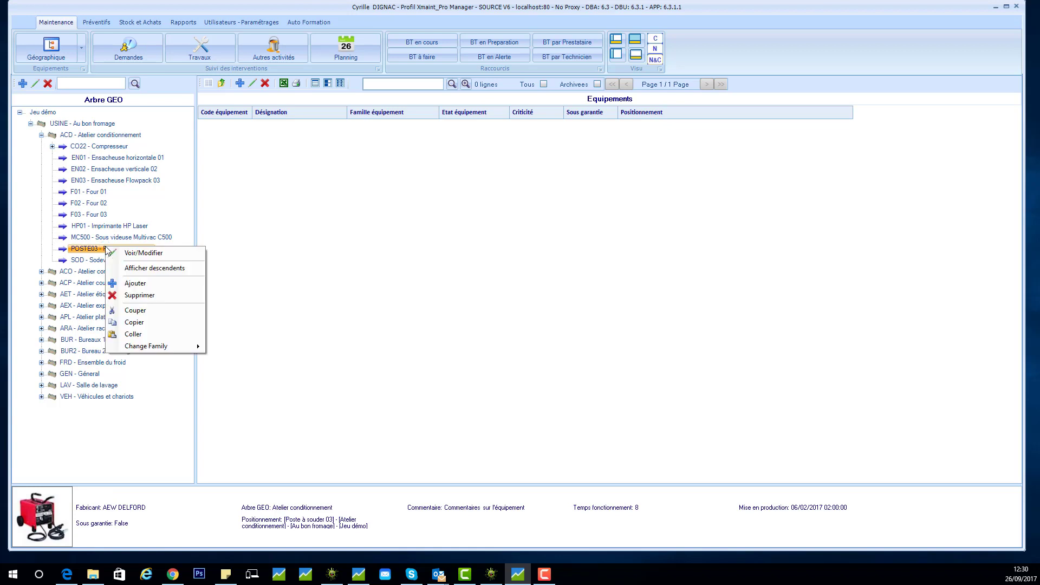
click(143, 253)
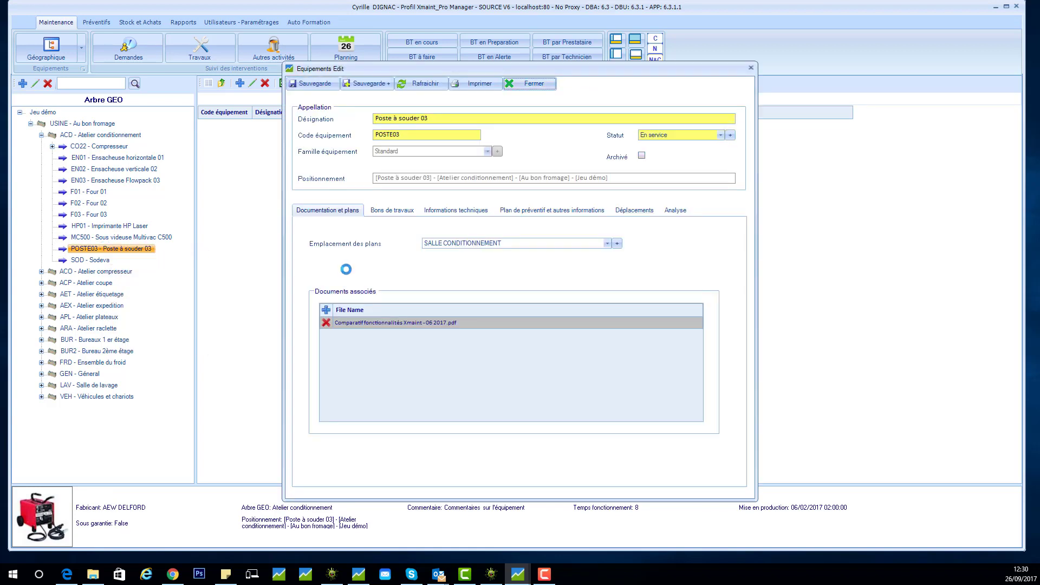
click(523, 83)
Reopen the POSTE03 equipment record from the tree's edit command and close it again
click(52, 113)
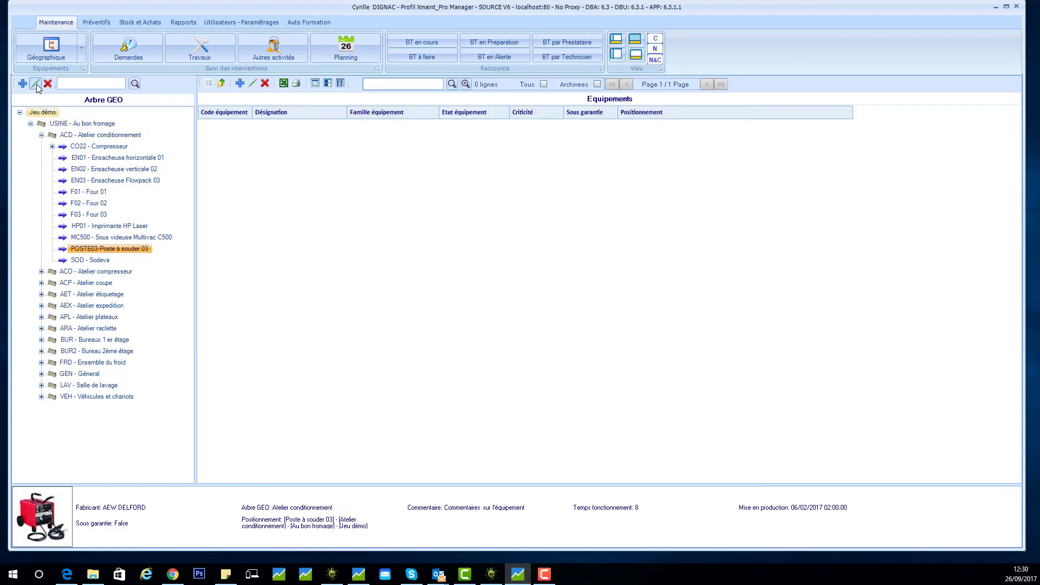
click(35, 83)
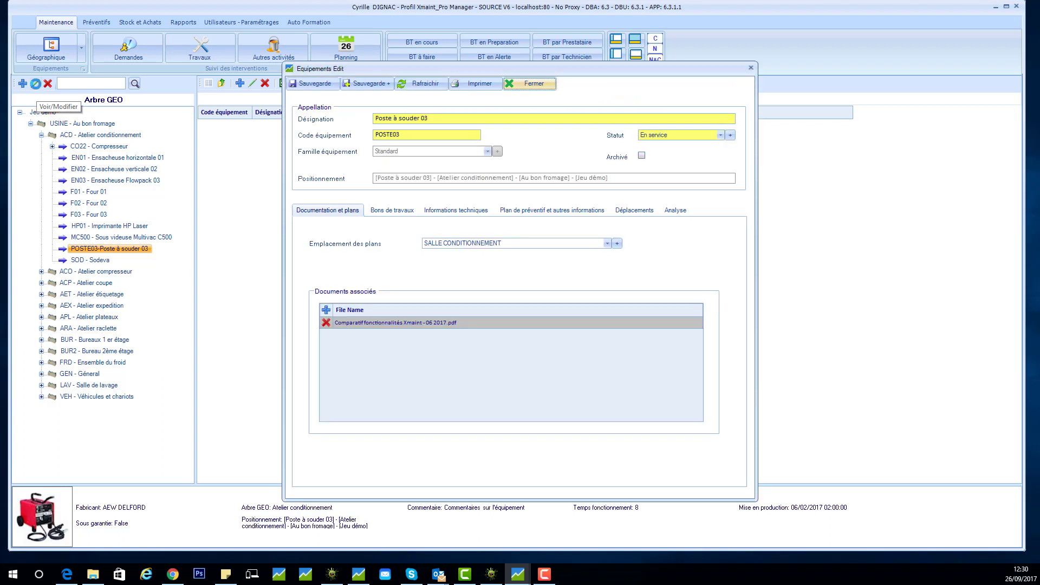
click(531, 86)
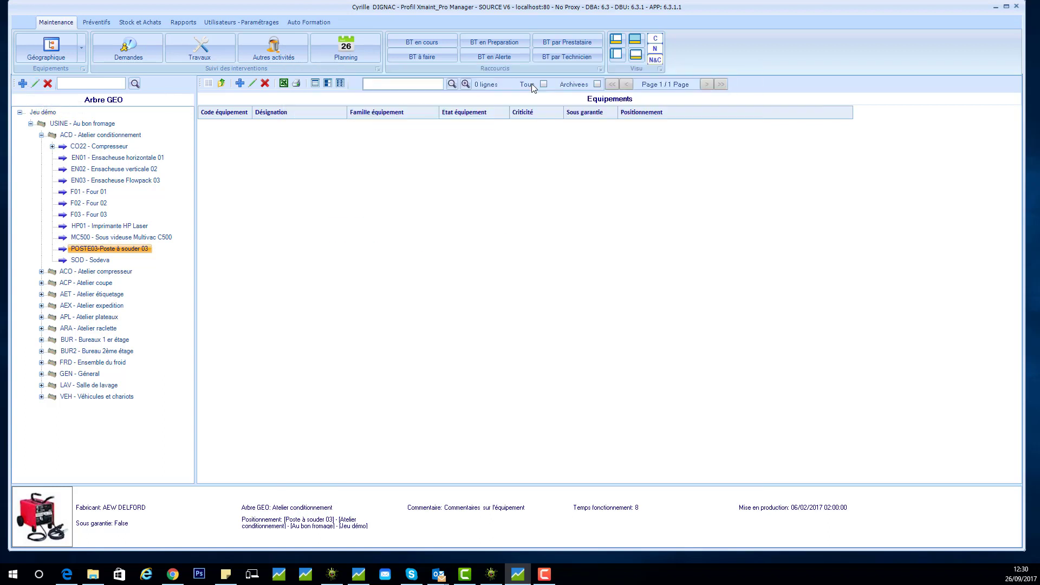
List the equipment of ACD - Atelier conditionnement, view the Poste à souder 03 record from that list, and close it
click(91, 136)
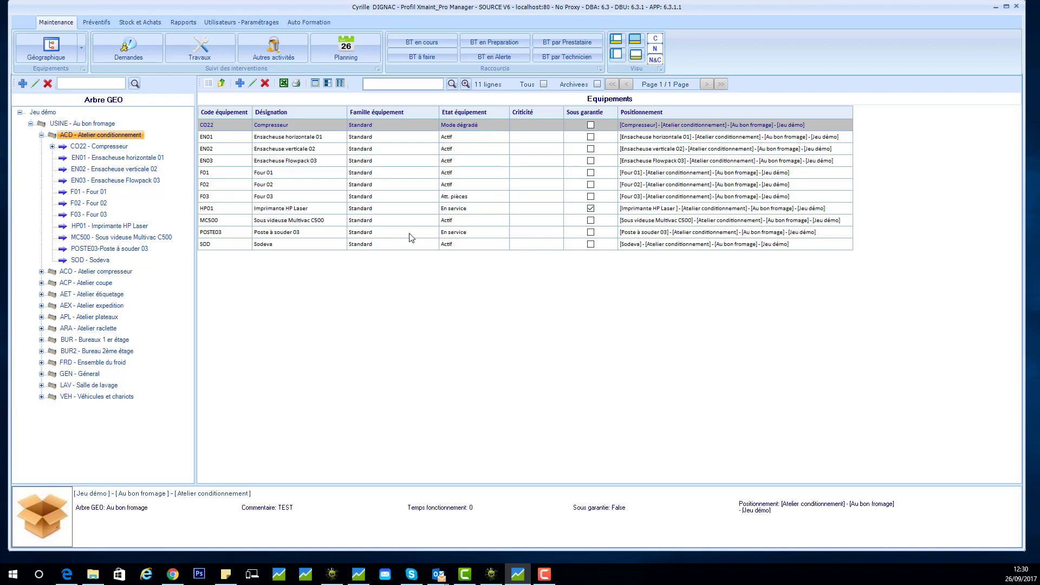
double_click(409, 233)
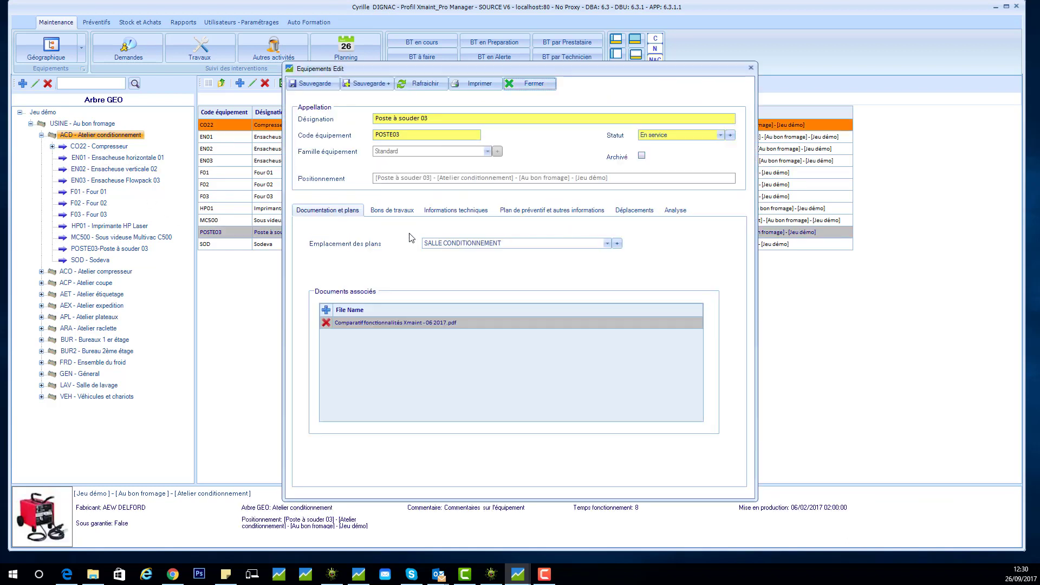
click(532, 84)
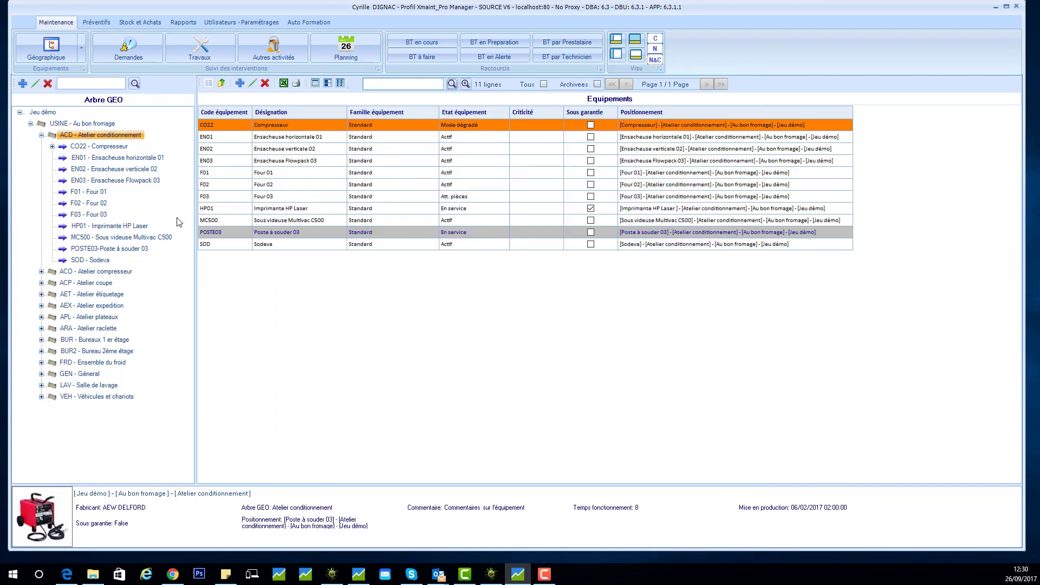
Compare the sub-equipment lists of POSTE03, the ACD workshop and CO22 - Compresseur, and return to POSTE03
click(105, 249)
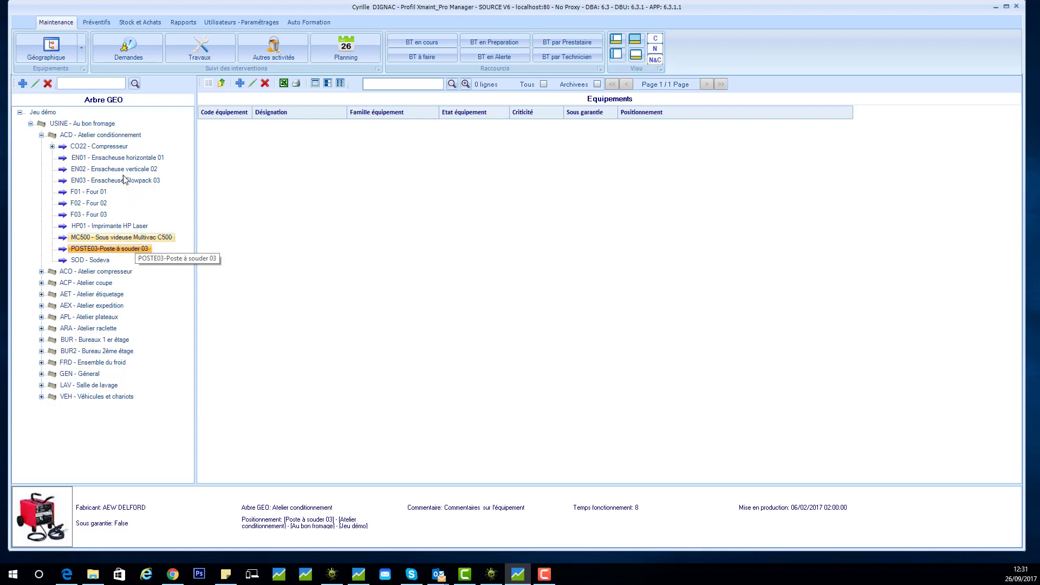
click(107, 135)
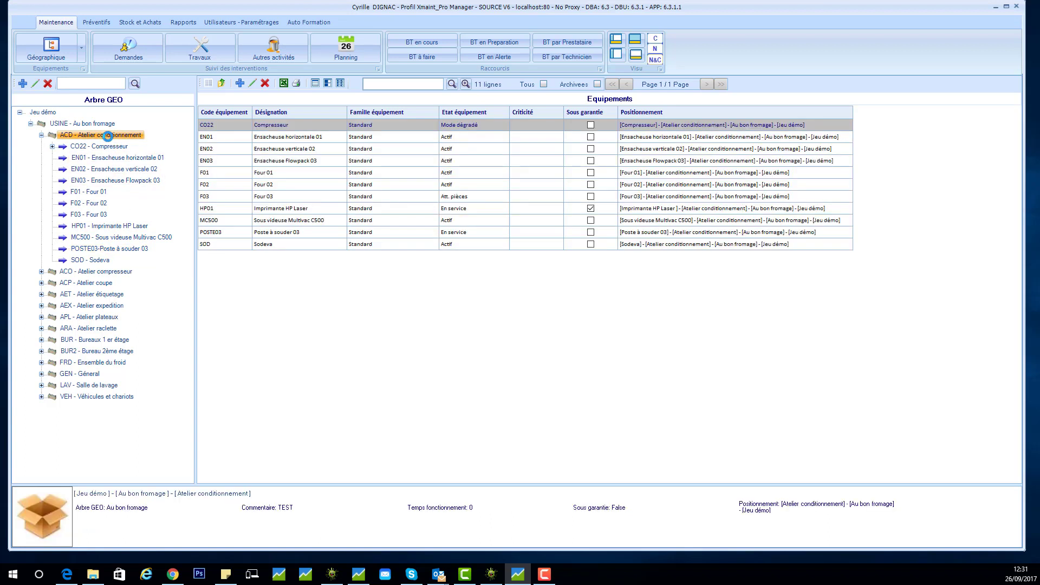
click(107, 146)
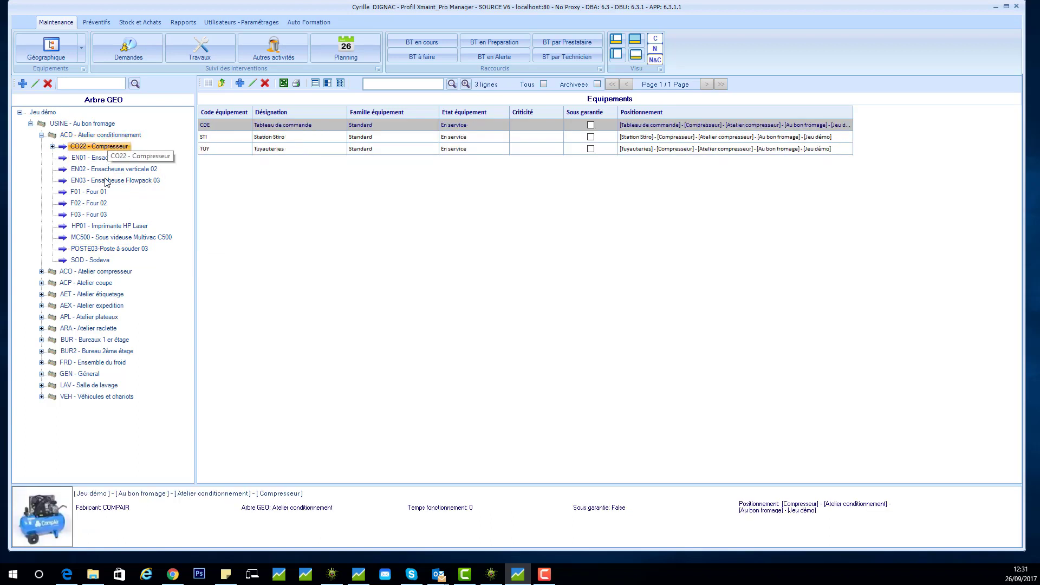
click(103, 248)
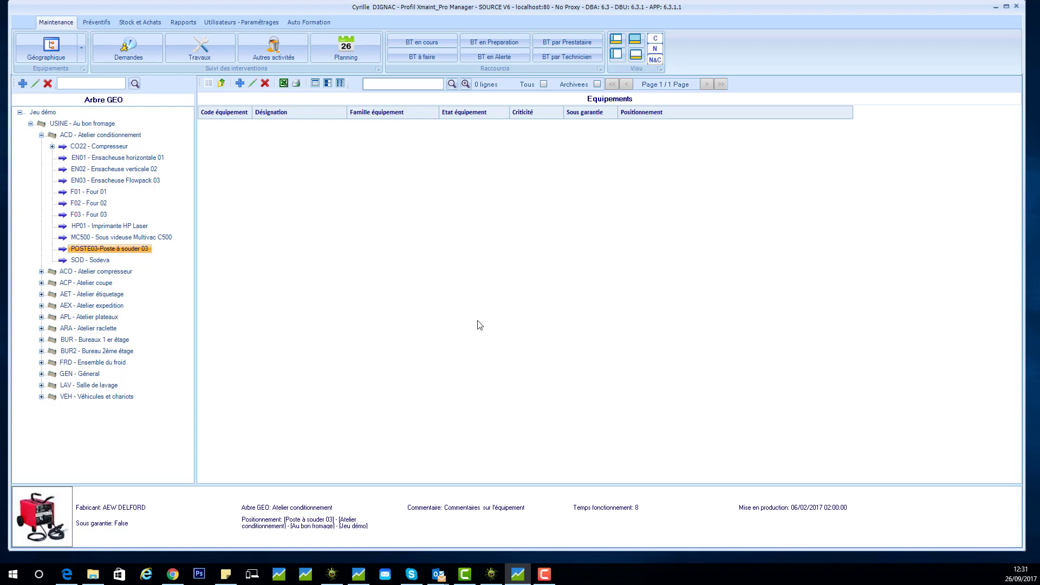
Display the Equipements list for POSTE03 and switch the equipment view to its work orders (BT)
click(81, 52)
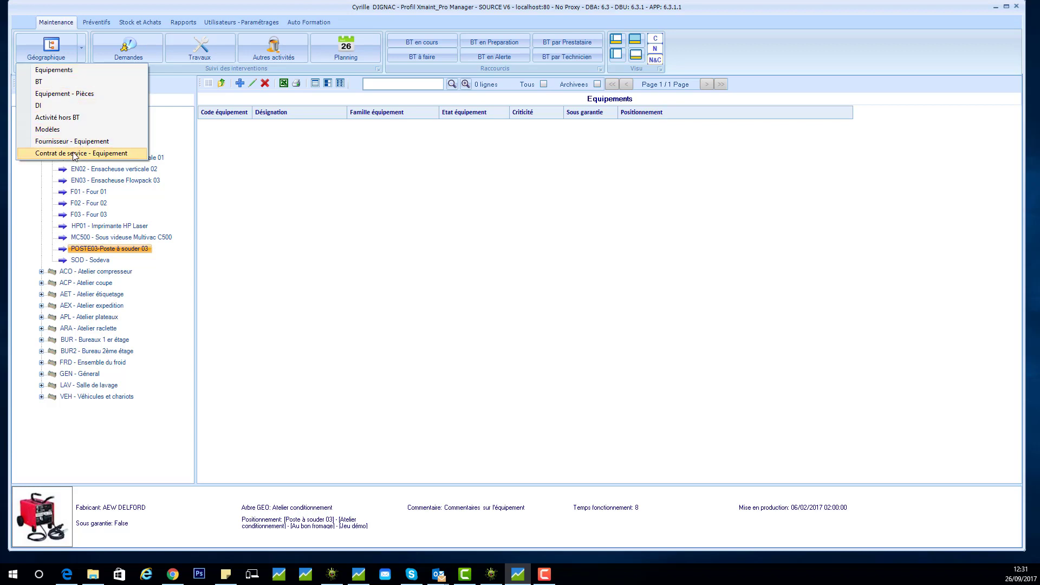
click(72, 69)
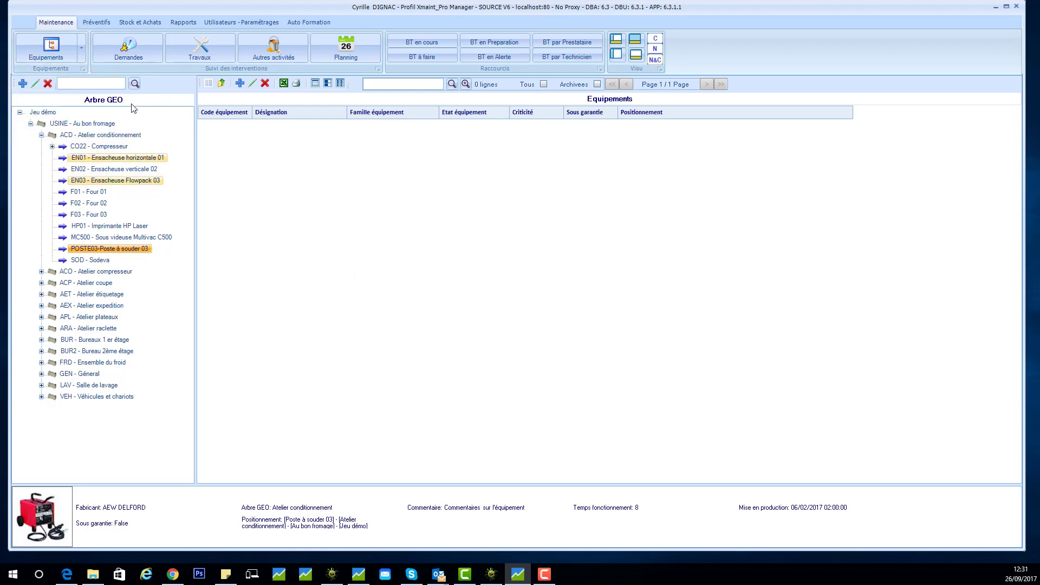
click(81, 51)
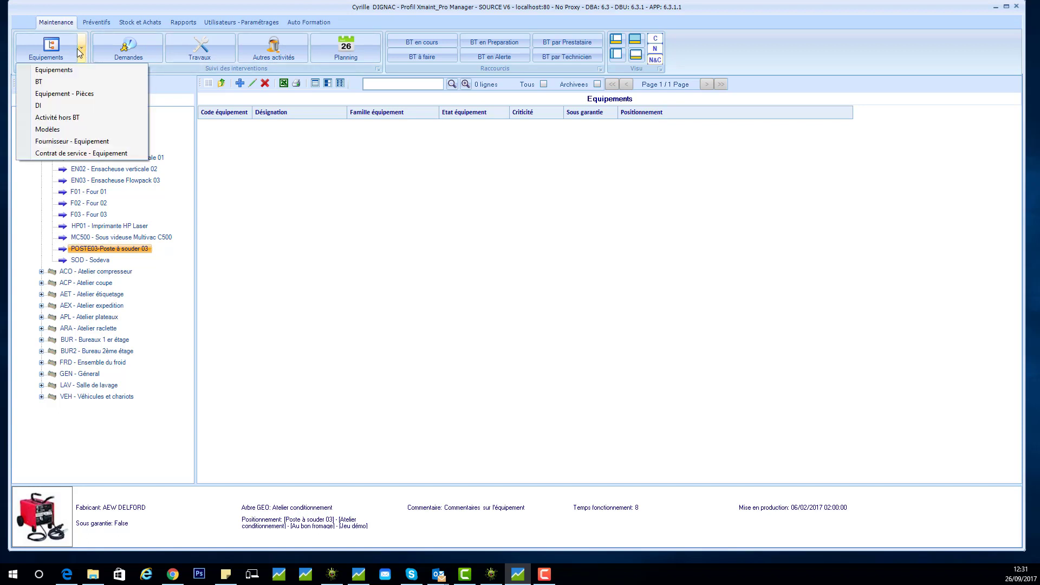
click(46, 82)
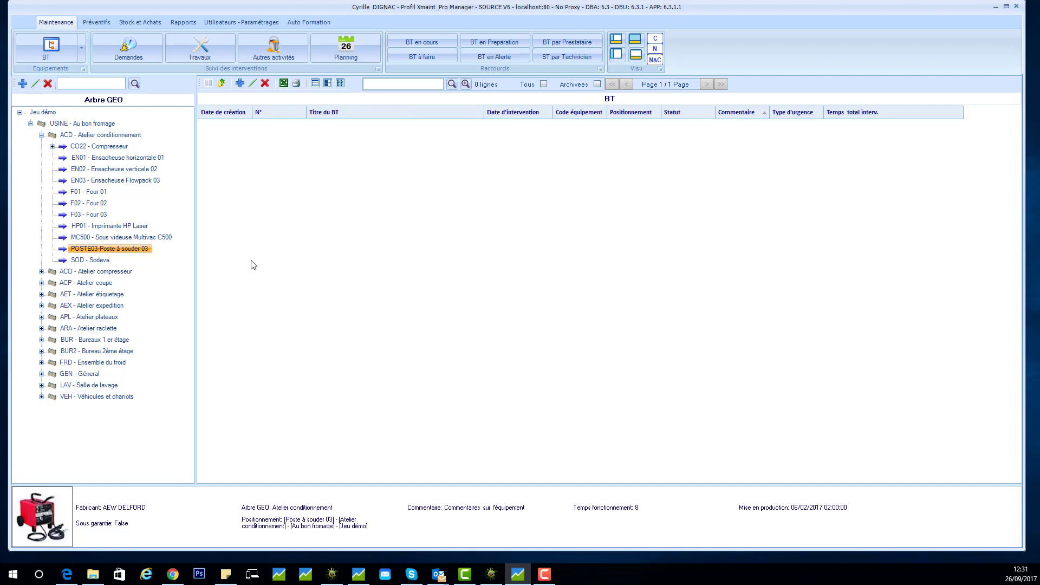
Search the equipment tree for 136 and show the work orders of PS136 - Poste à souder 136
click(93, 83)
text(136)
key(Return)
click(93, 145)
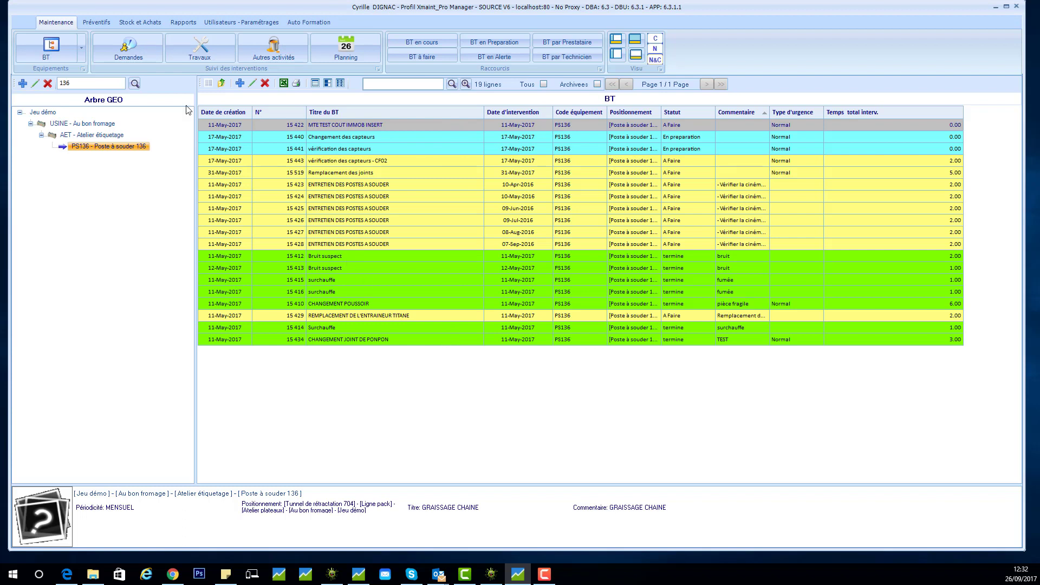
View the spare parts (Equipement - Pièces) of PS136, followed by its intervention requests (DI)
click(82, 47)
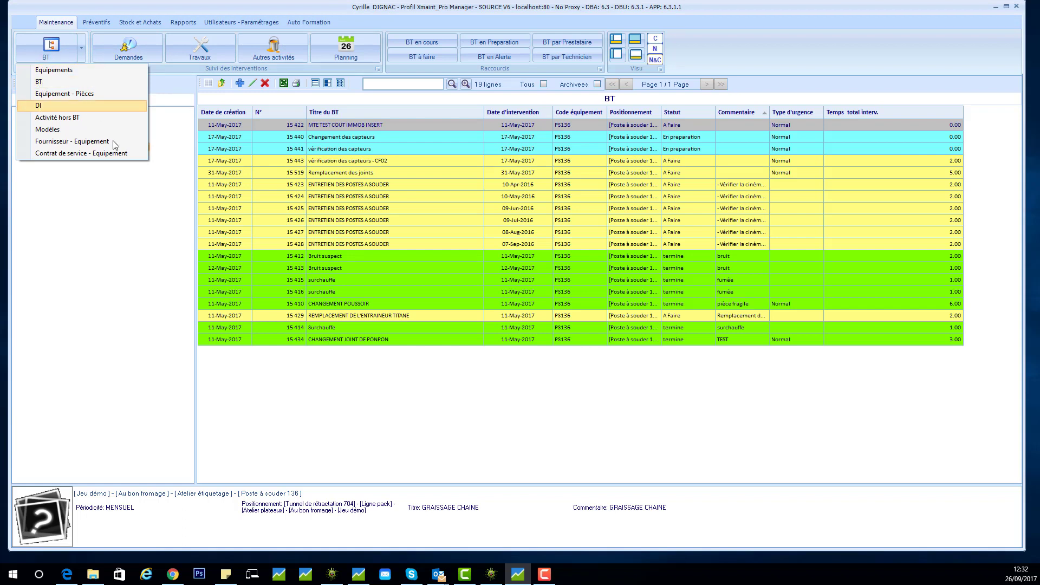
click(303, 387)
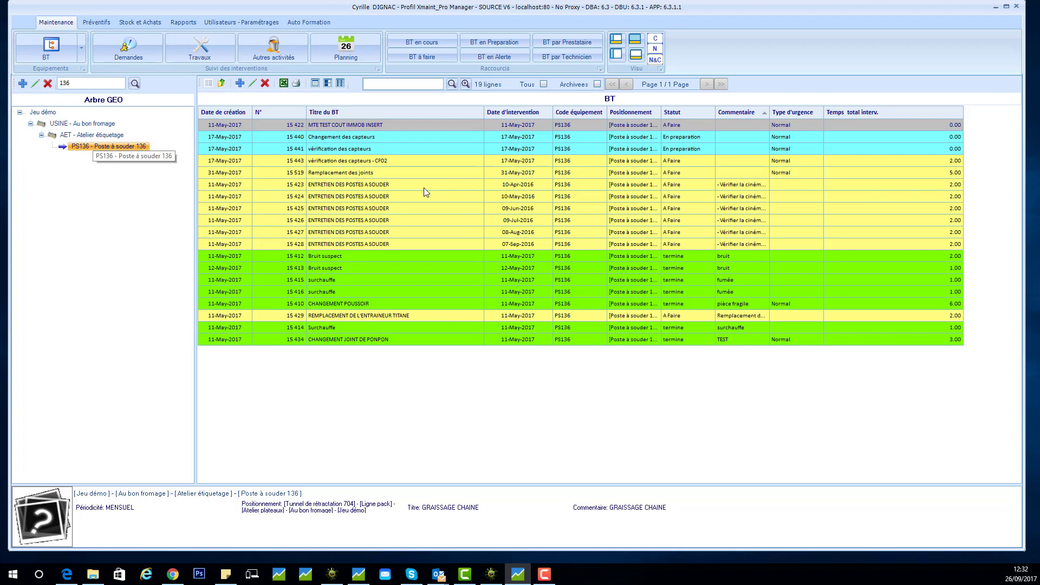
click(81, 49)
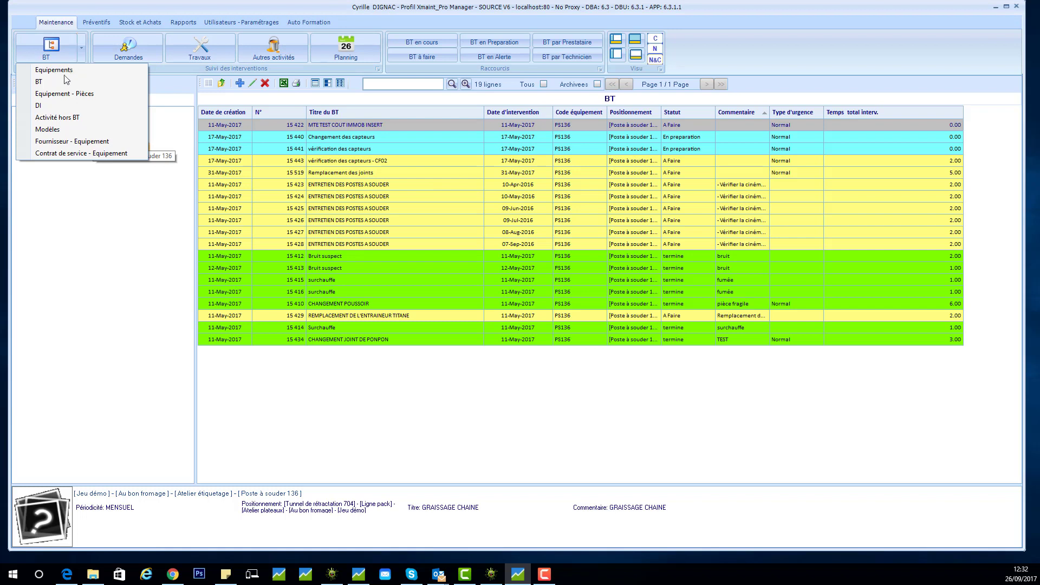
click(60, 94)
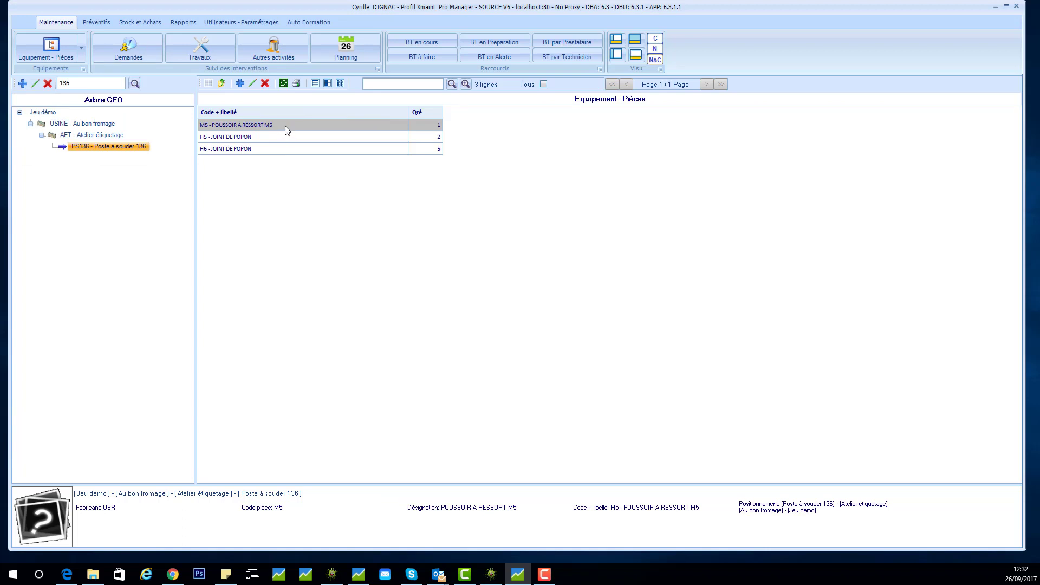
click(82, 46)
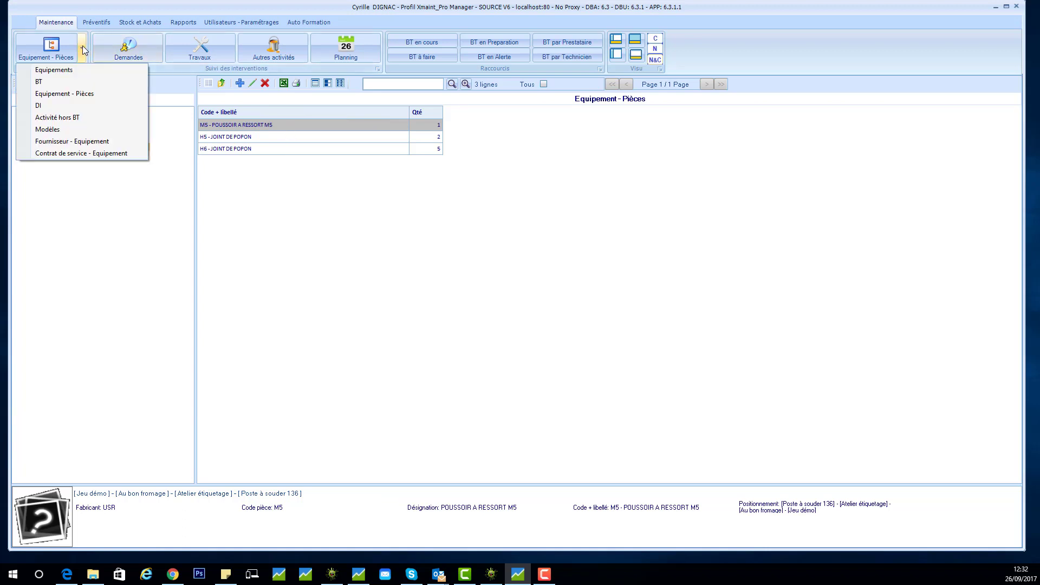
click(71, 106)
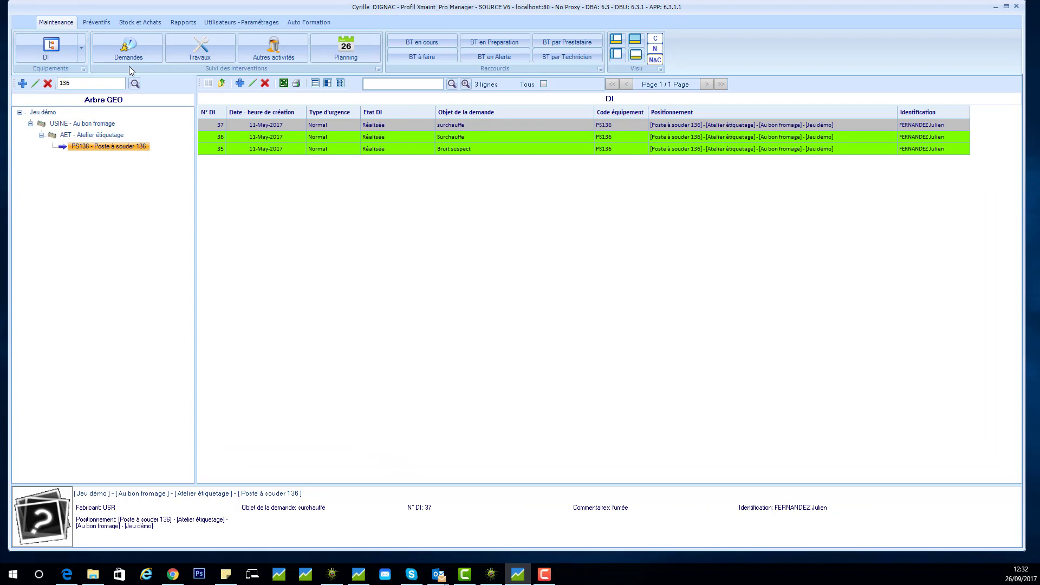
View the maintenance templates (Modèles) of PS136, followed by its suppliers (Fournisseur - Equipement)
click(83, 52)
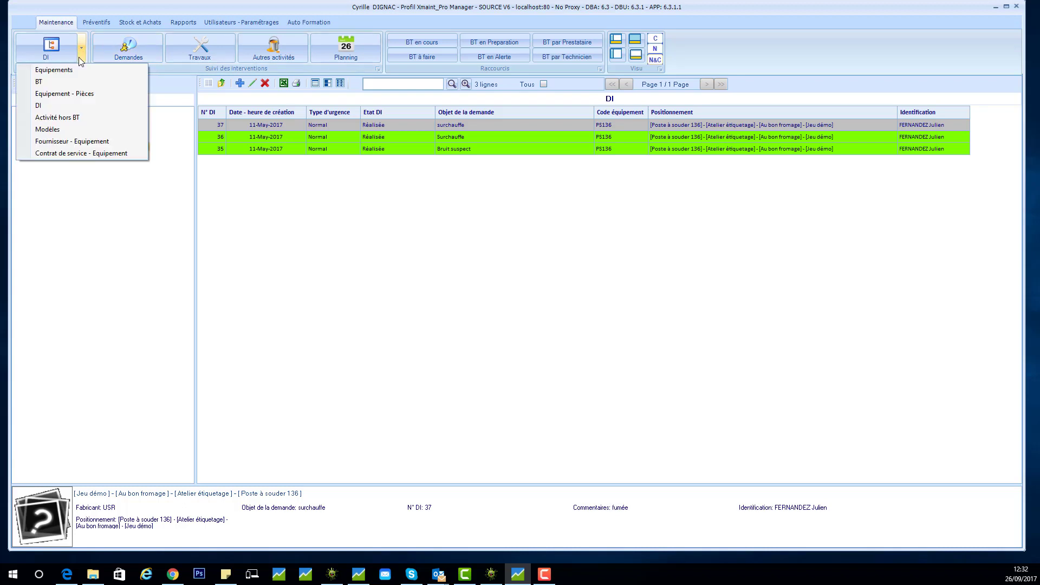
click(65, 130)
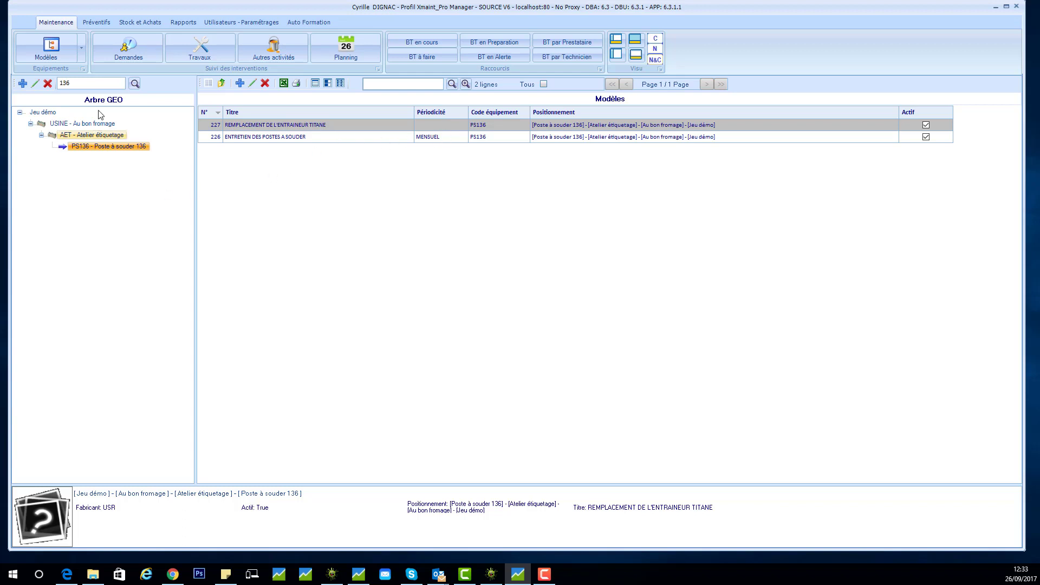
click(82, 52)
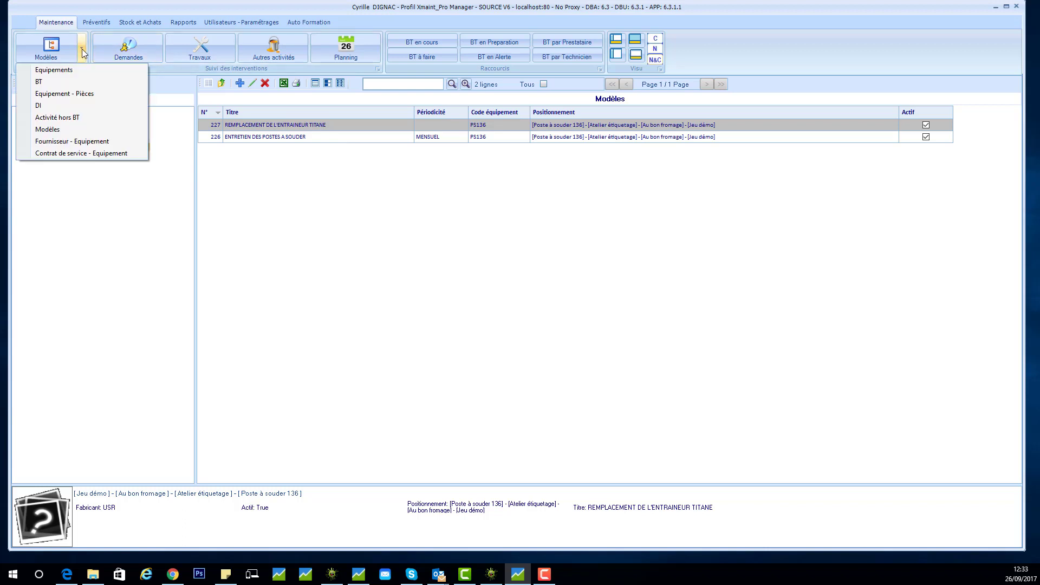
click(76, 141)
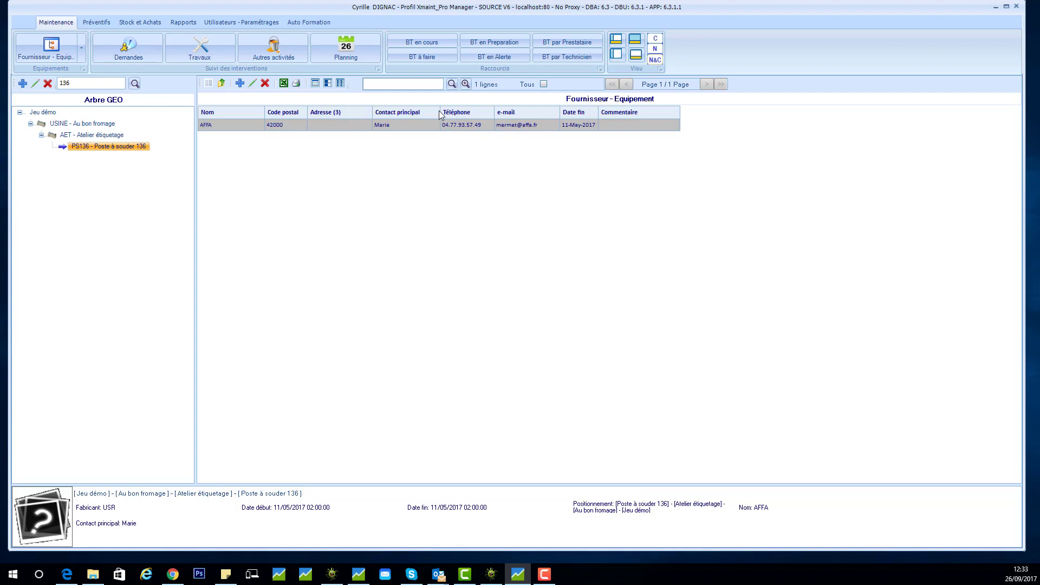
View the column selection of the supplier list through both of its access points, closing the dialog each time
right_click(534, 111)
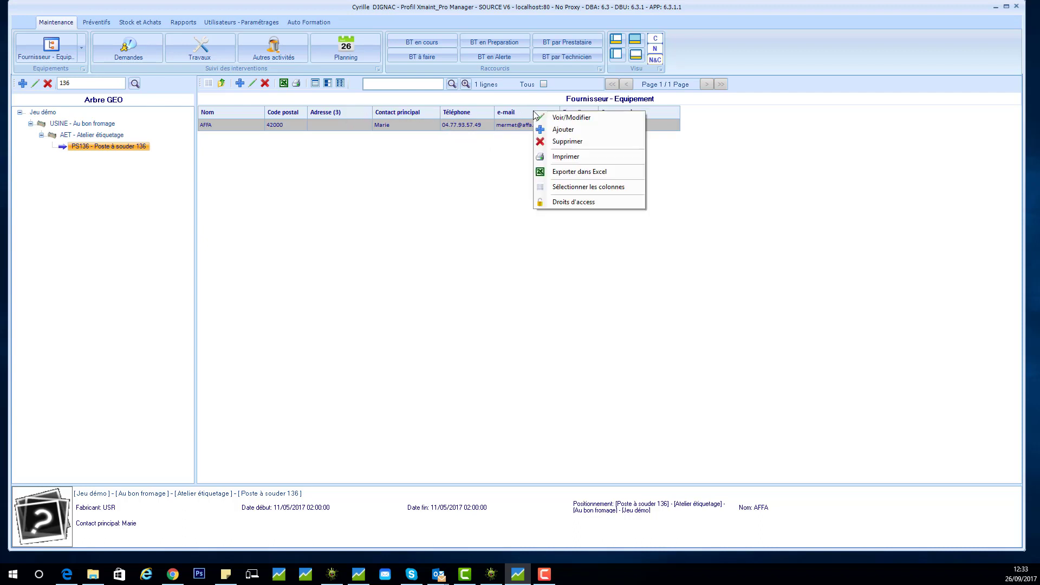
click(561, 187)
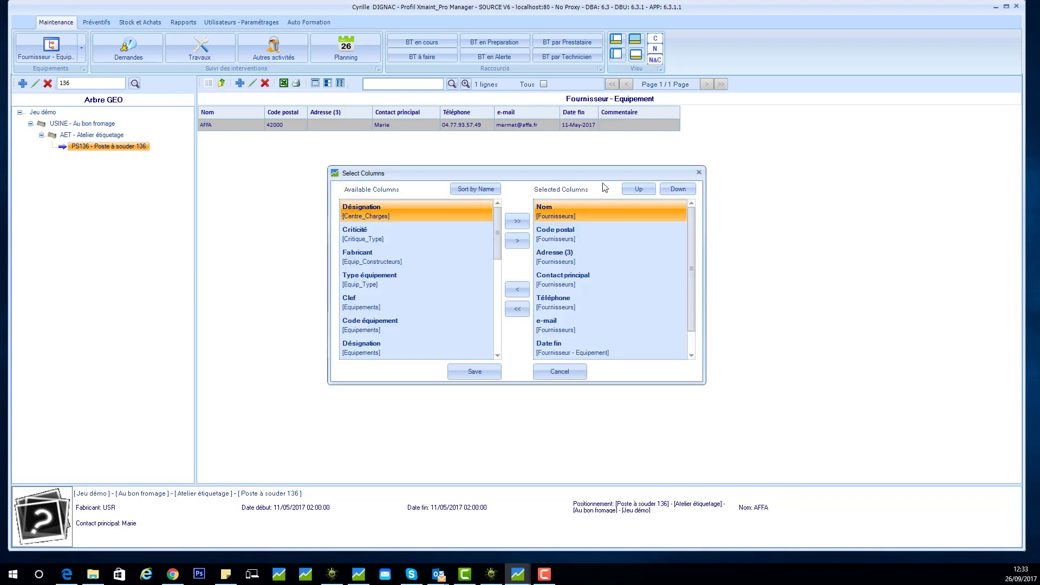
click(699, 173)
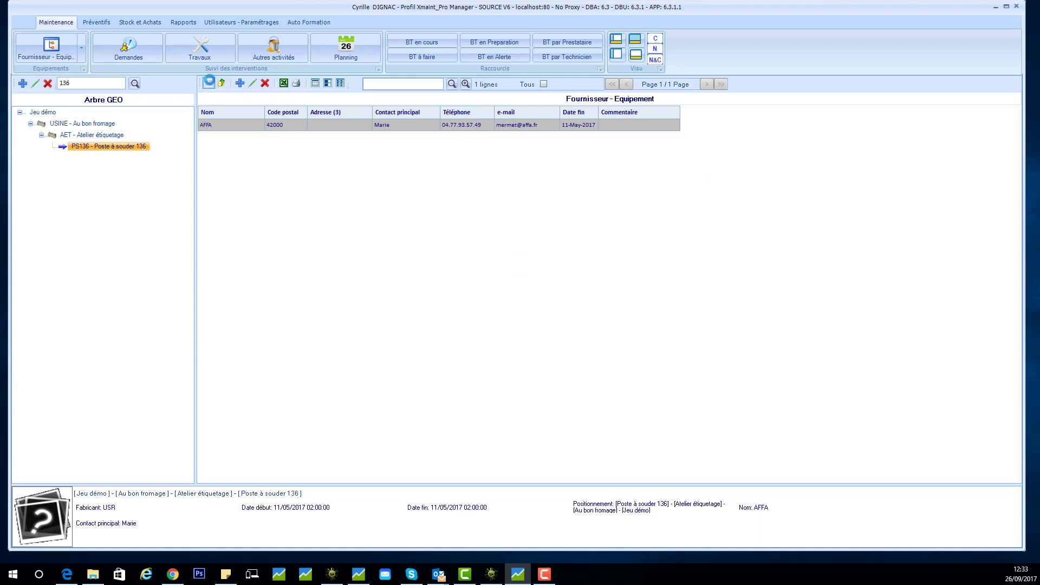
click(208, 82)
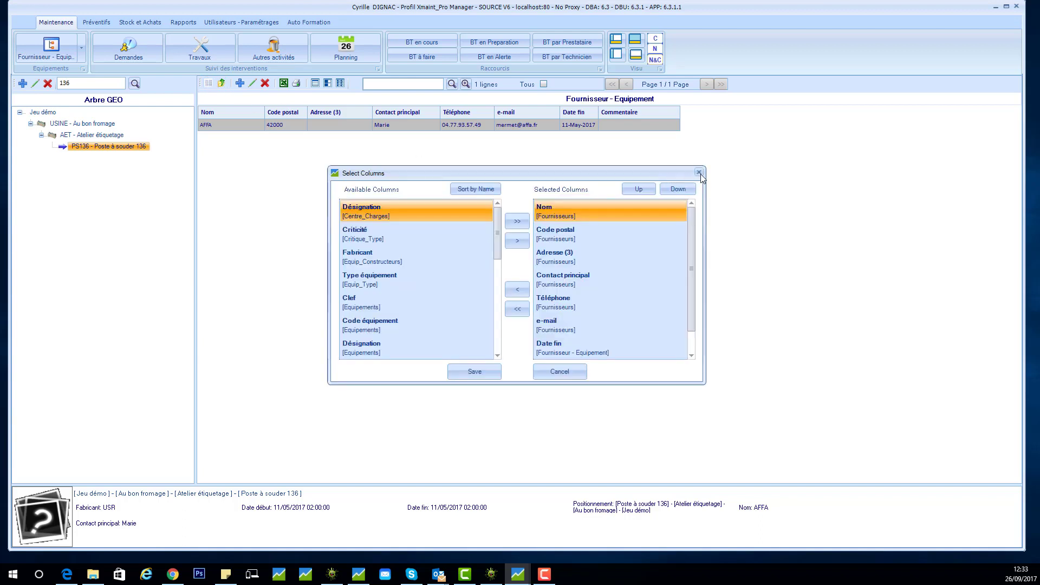
click(698, 173)
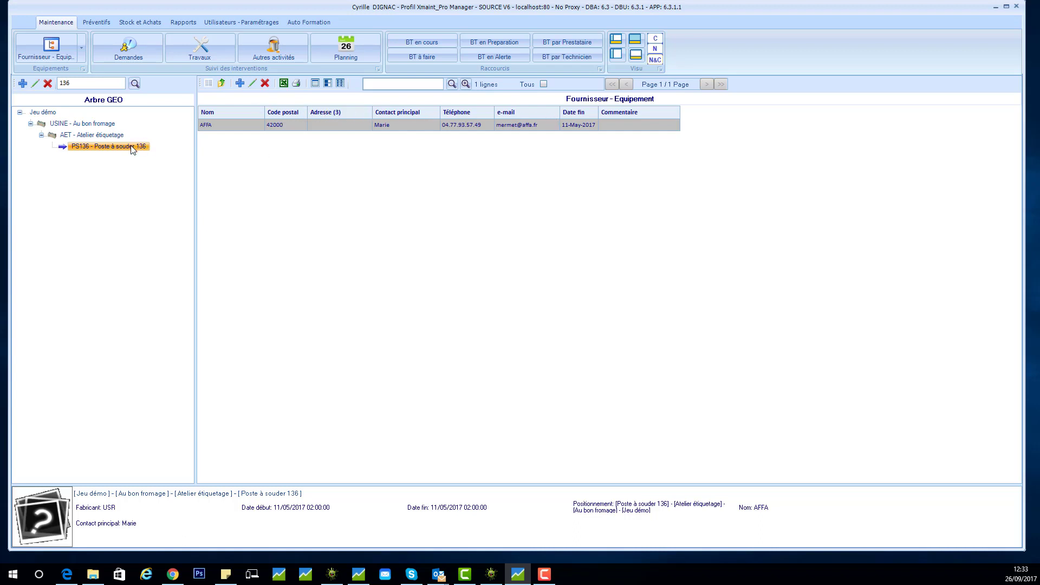
Show the service contracts (Contrat de service - Equipement) linked to PS136
click(82, 55)
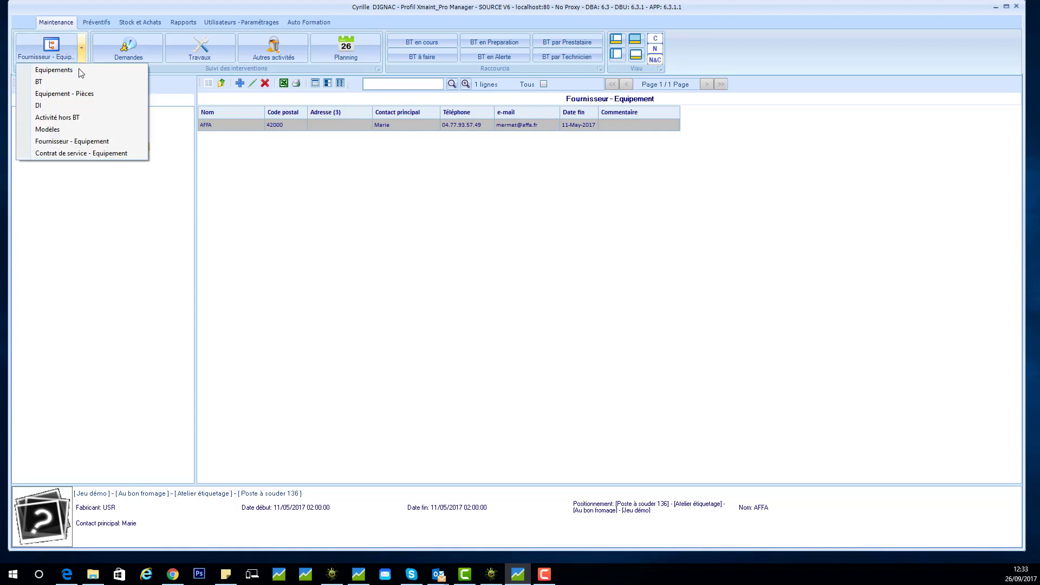
click(66, 154)
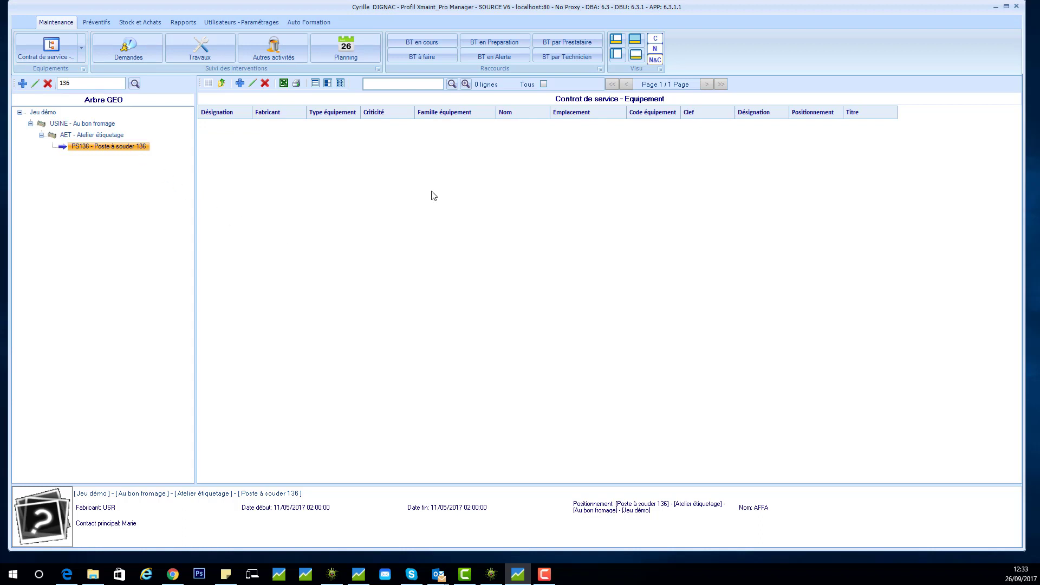
Return to the Equipements list and clear the 136 search from the GEO tree, expanding USINE - Au bon fromage
click(82, 49)
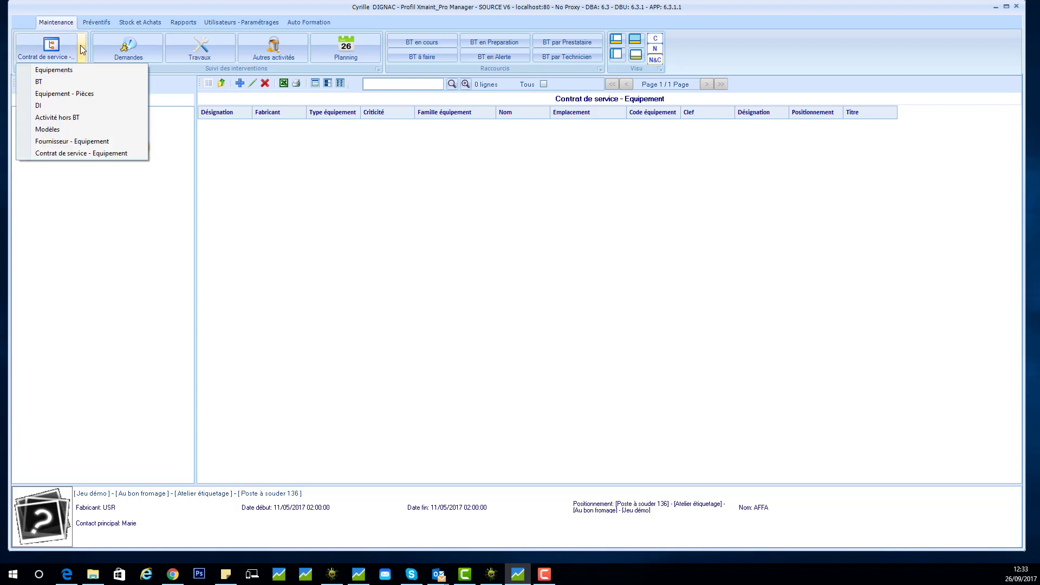
click(63, 68)
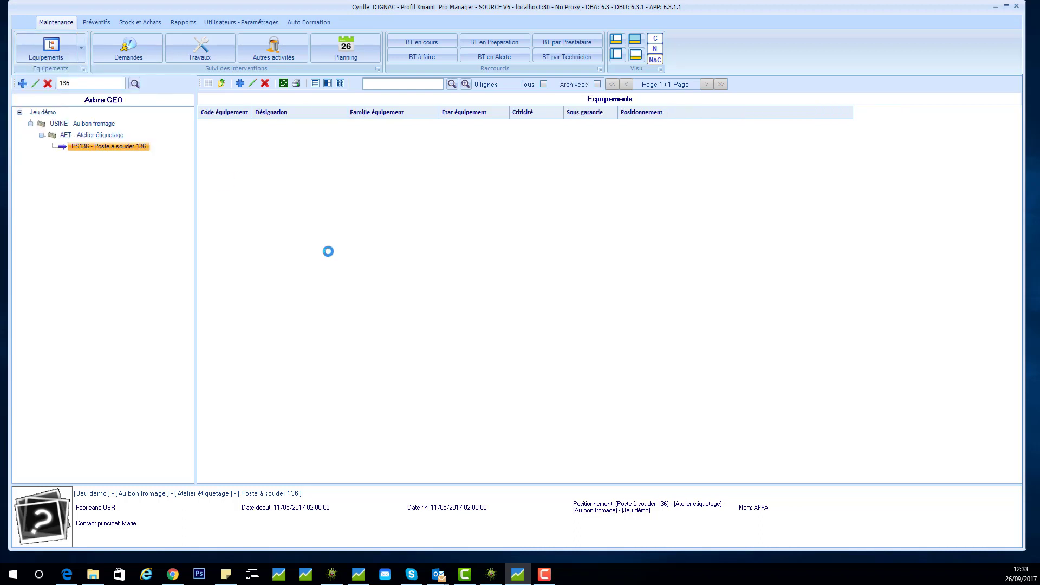
drag(78, 83, 53, 83)
key(BackSpace)
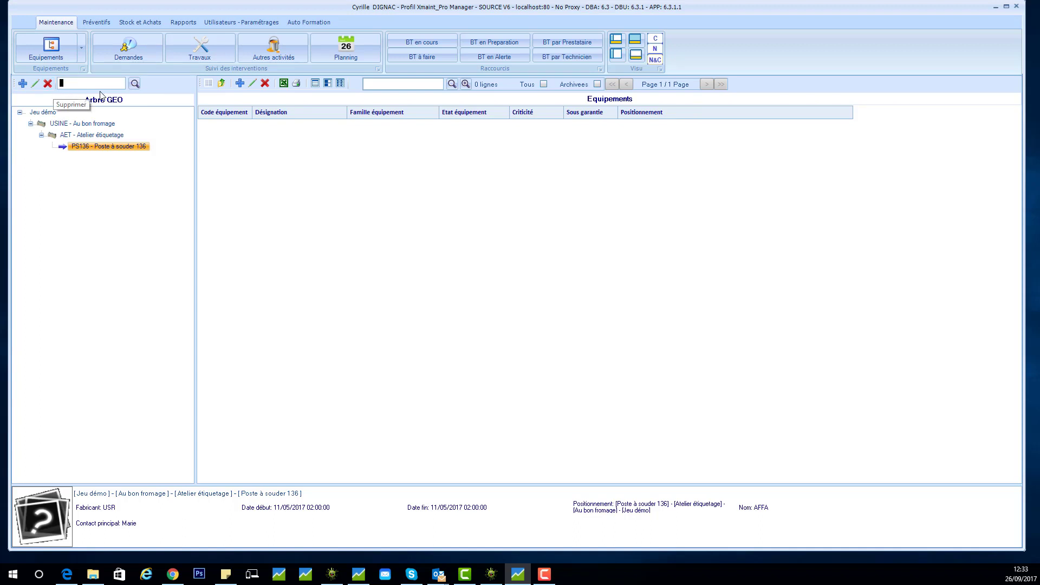
click(135, 84)
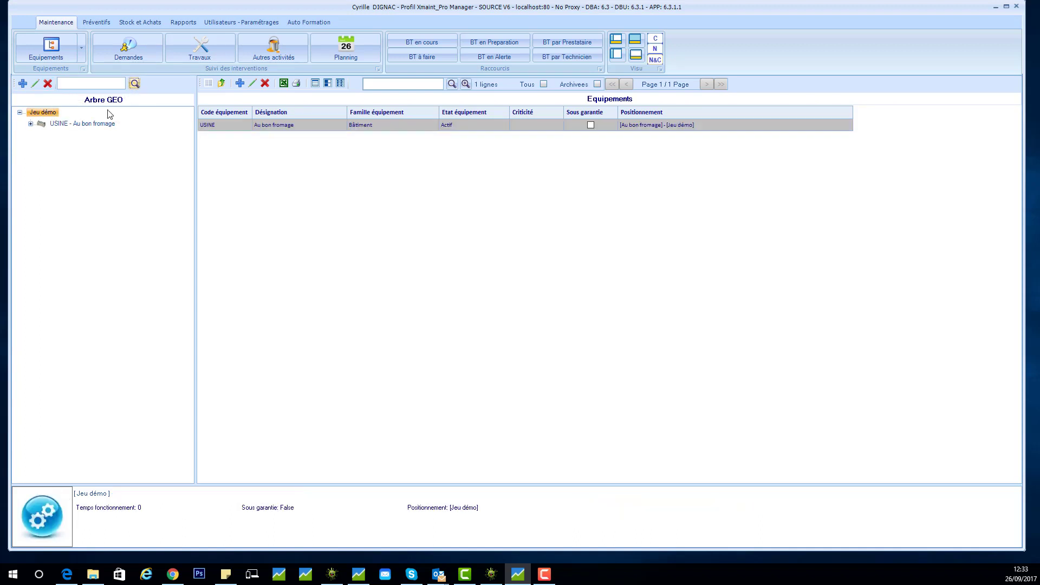
click(31, 124)
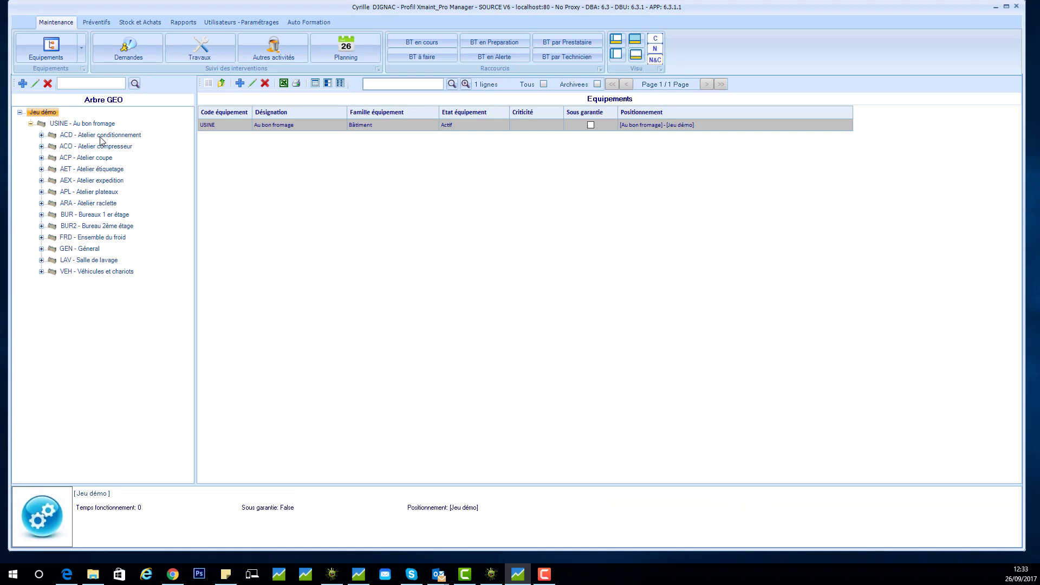
Open the choice of record types linked to the equipment
click(83, 47)
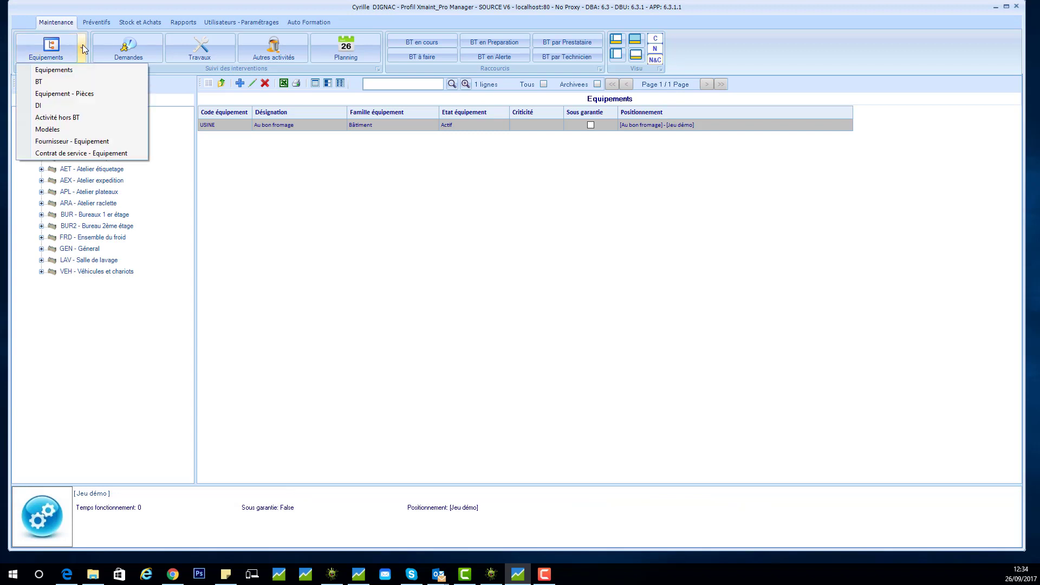